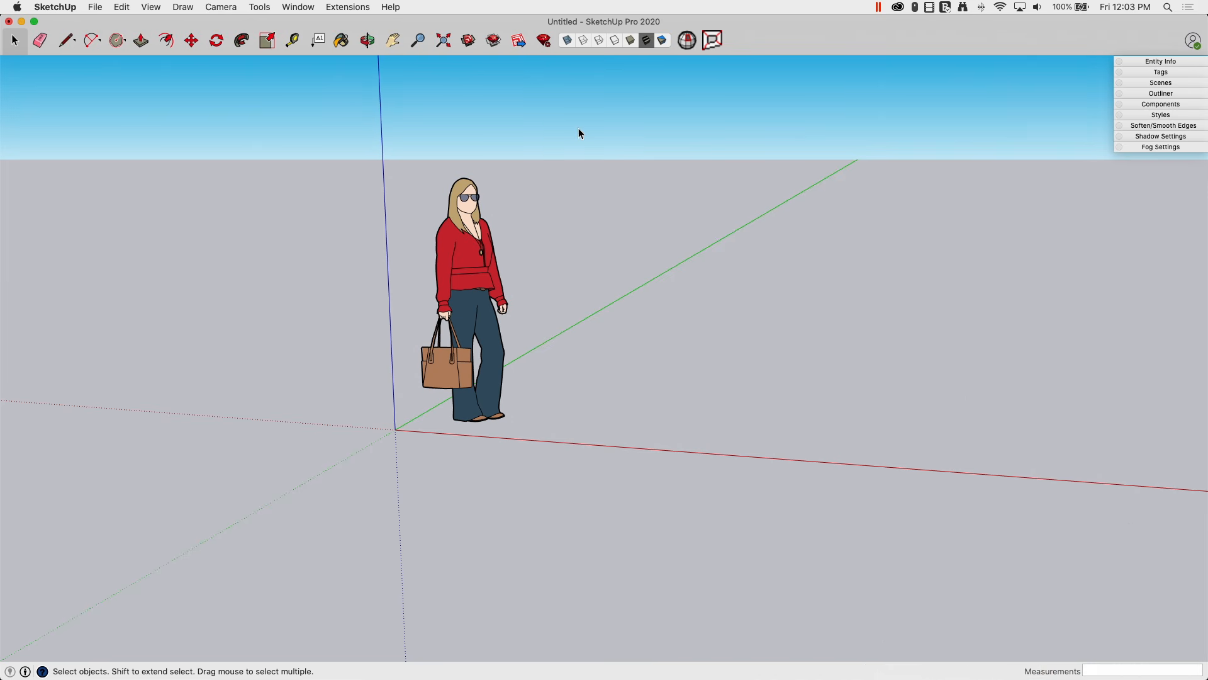
Step: Open the Shapes flyout listing Rectangle, Rotated Rectangle, Circle and Polygon
left_click(126, 41)
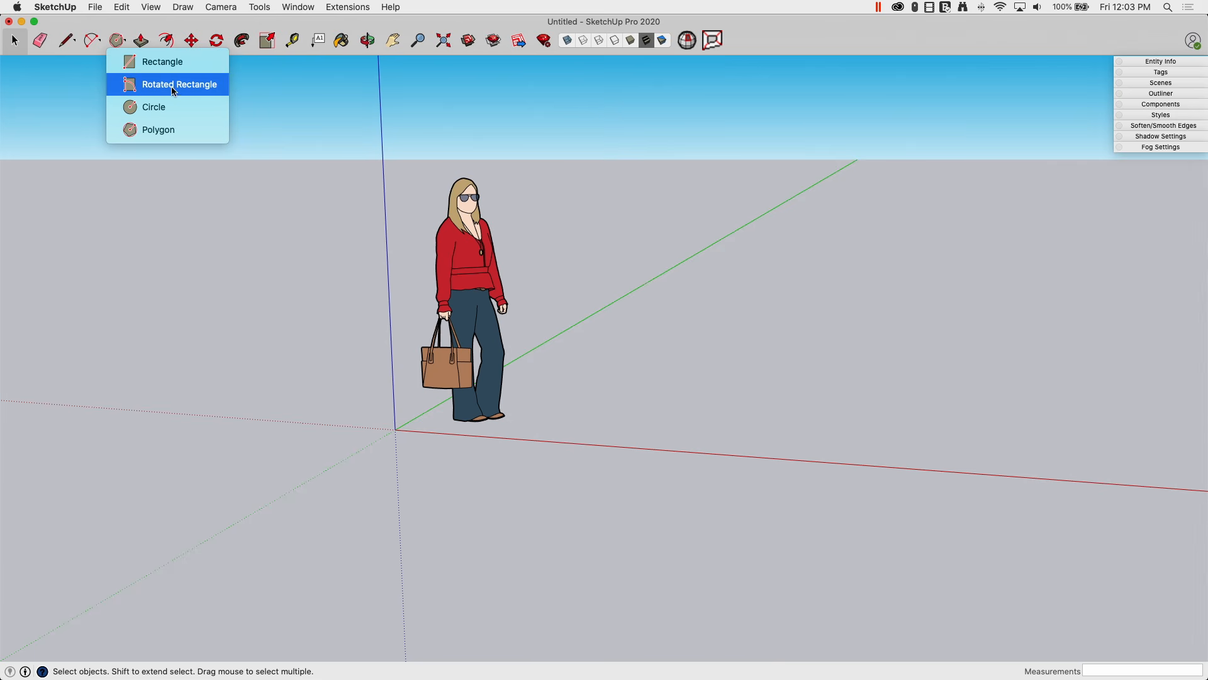
Step: Switch the active drawing tool from Rotated Rectangle to Polygon
left_click(139, 84)
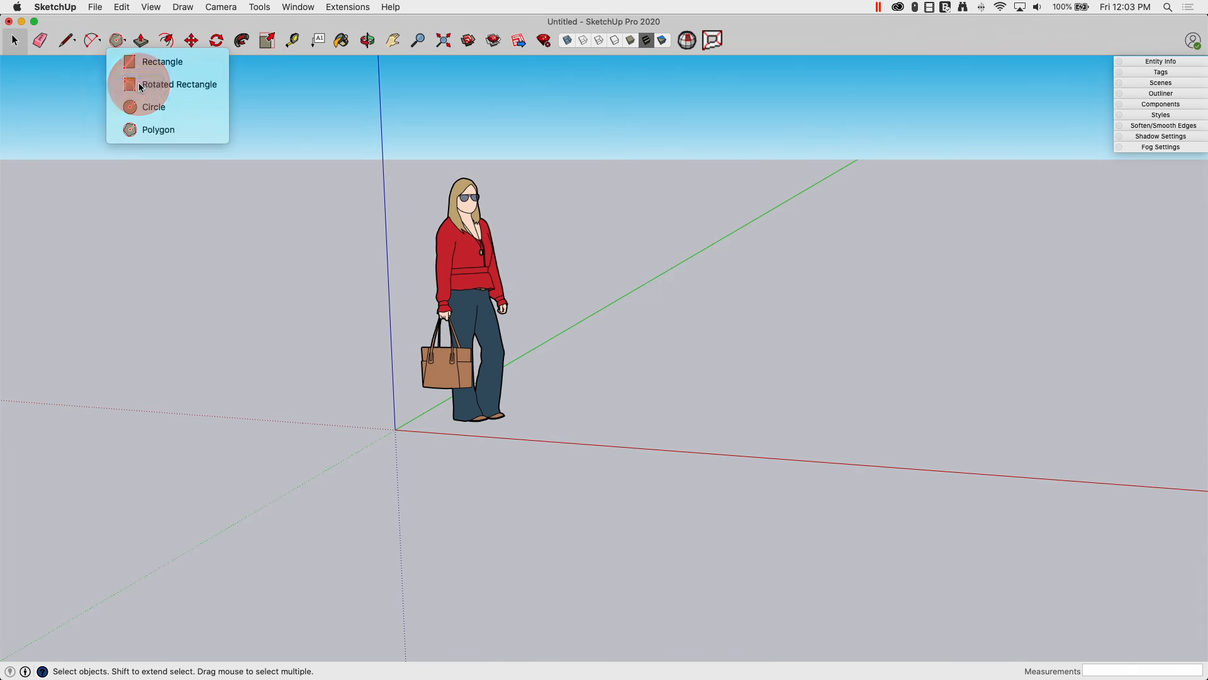
left_click(125, 42)
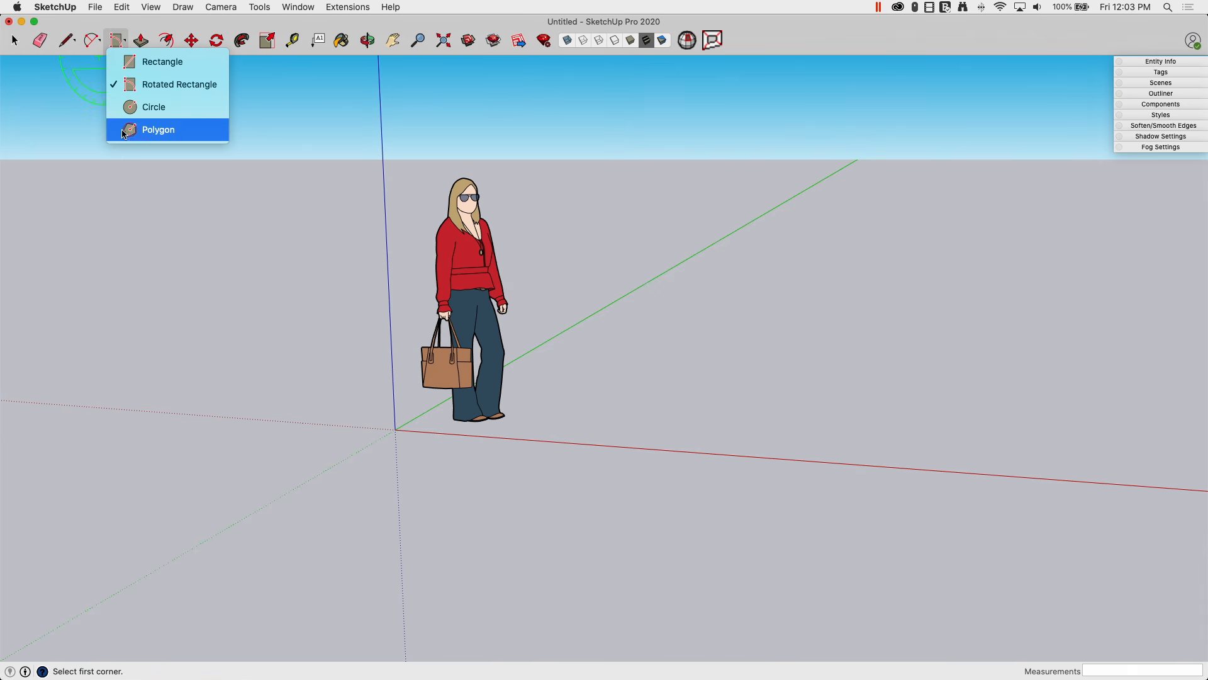
left_click(162, 133)
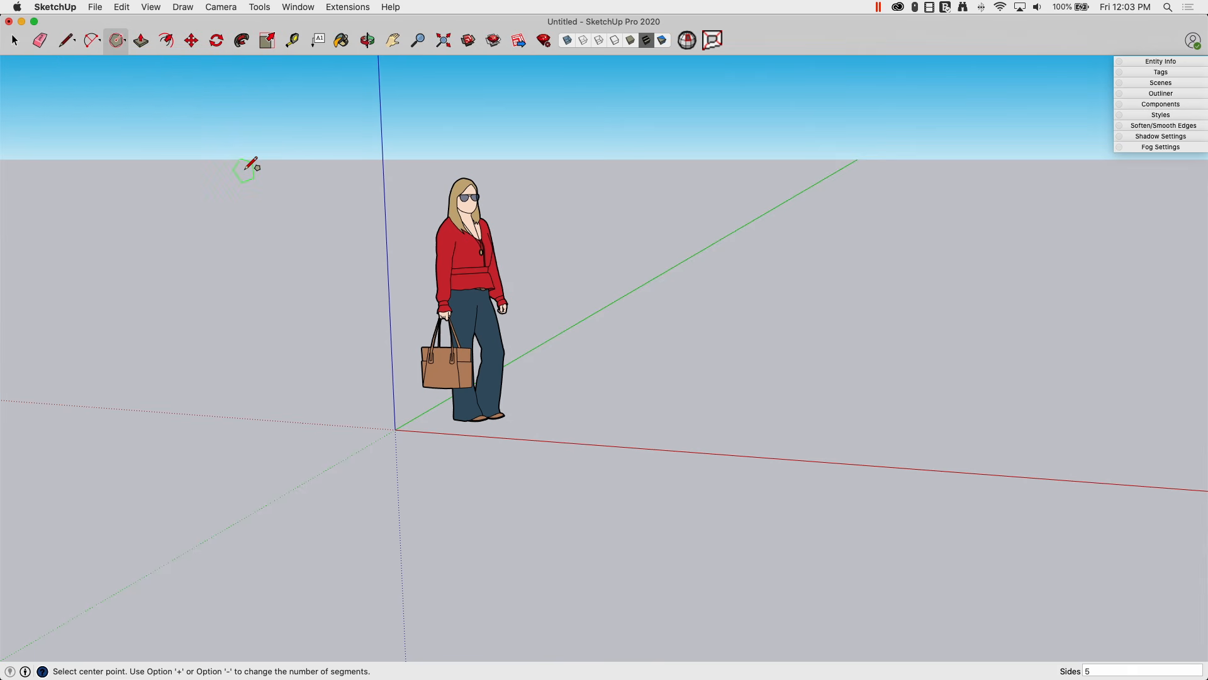
Step: Show the Large Tool Set palette from View > Tool Palettes
left_click(151, 7)
mouse_move(162, 56)
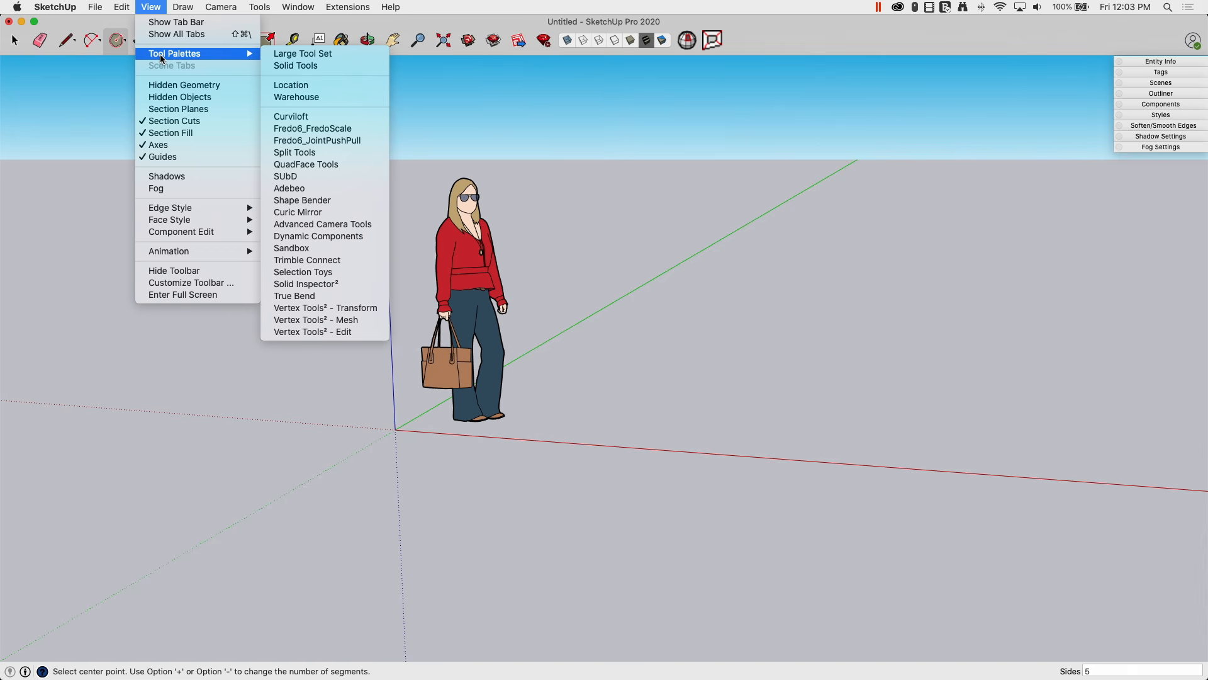
left_click(302, 54)
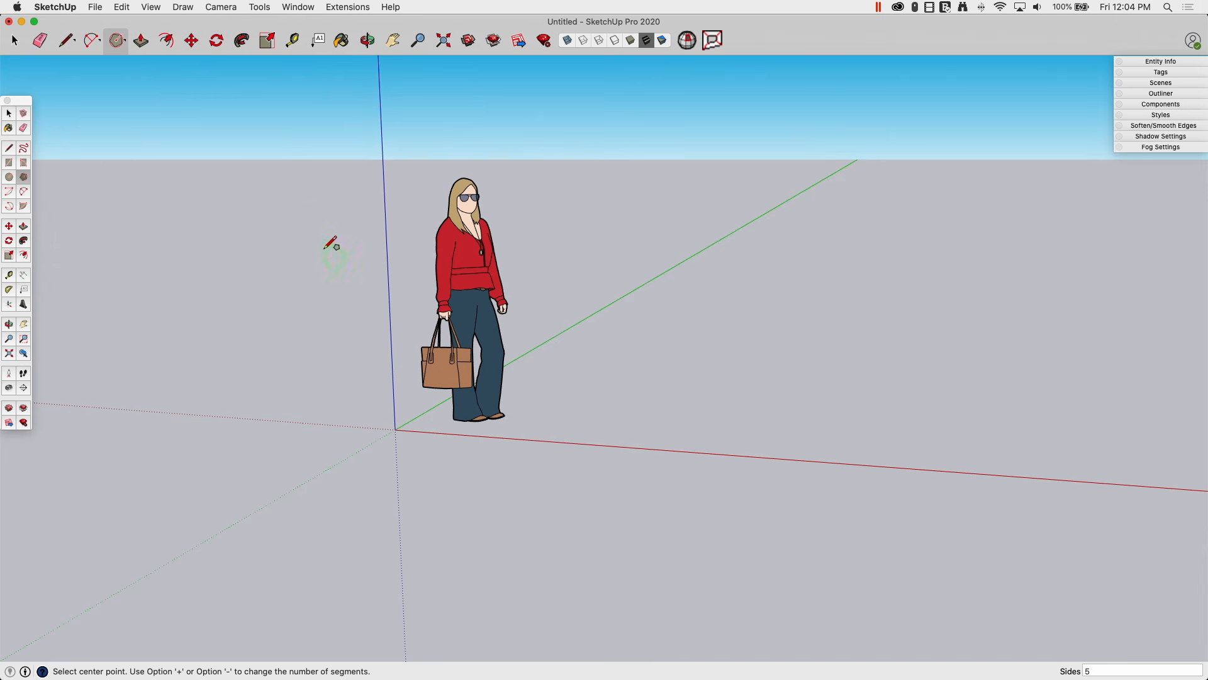
Step: Tilt the view down, erase the default standing figure, and reselect the Polygon tool
key("o")
left_click_drag(271, 207, 262, 225)
middle_click_drag(263, 225, 243, 277)
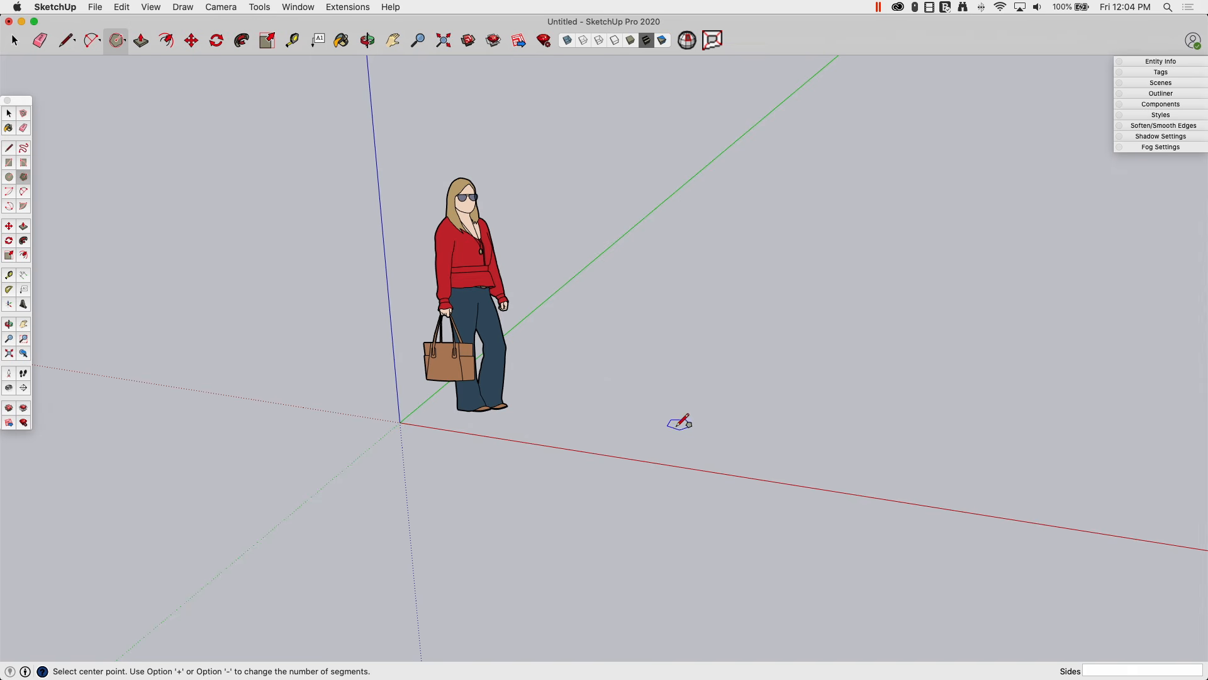
left_click(39, 43)
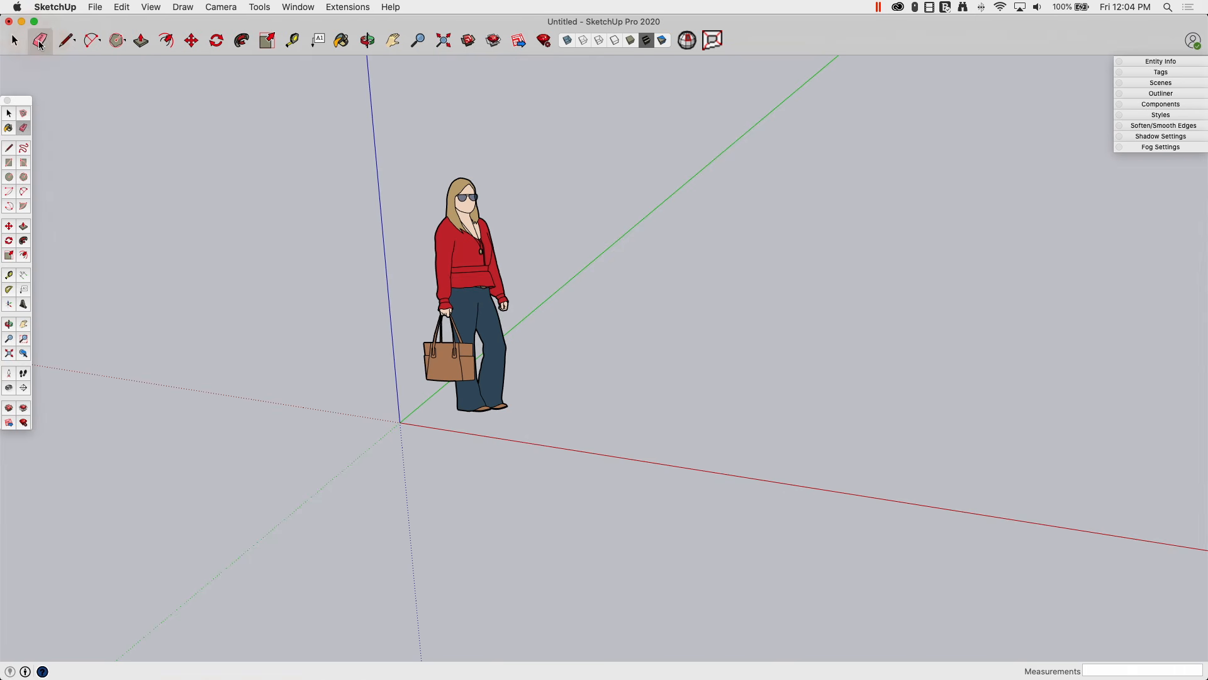
left_click(415, 193)
mouse_move(420, 190)
left_mouse_down()
mouse_move(497, 220)
mouse_move(583, 278)
left_mouse_up()
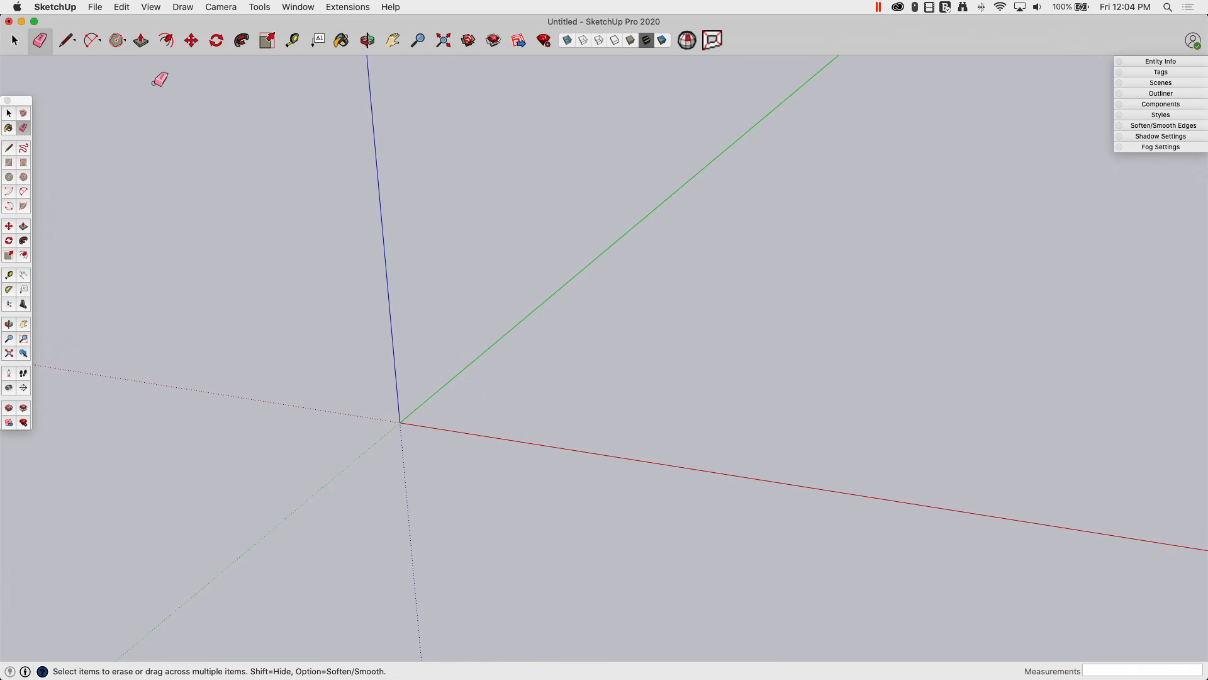
left_click(118, 43)
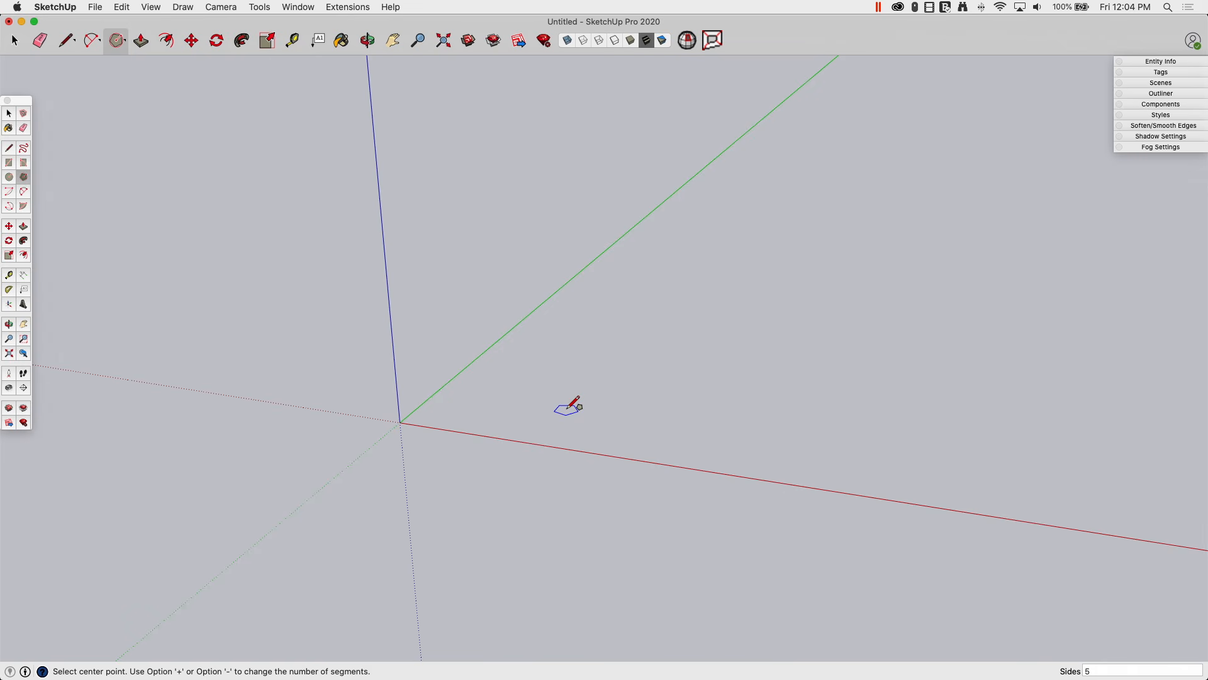
Step: Set the polygon to 5 sides, after briefly trying 6, and centre it on the origin
type("6")
key("Return")
type("5")
key("Return")
left_click(400, 421)
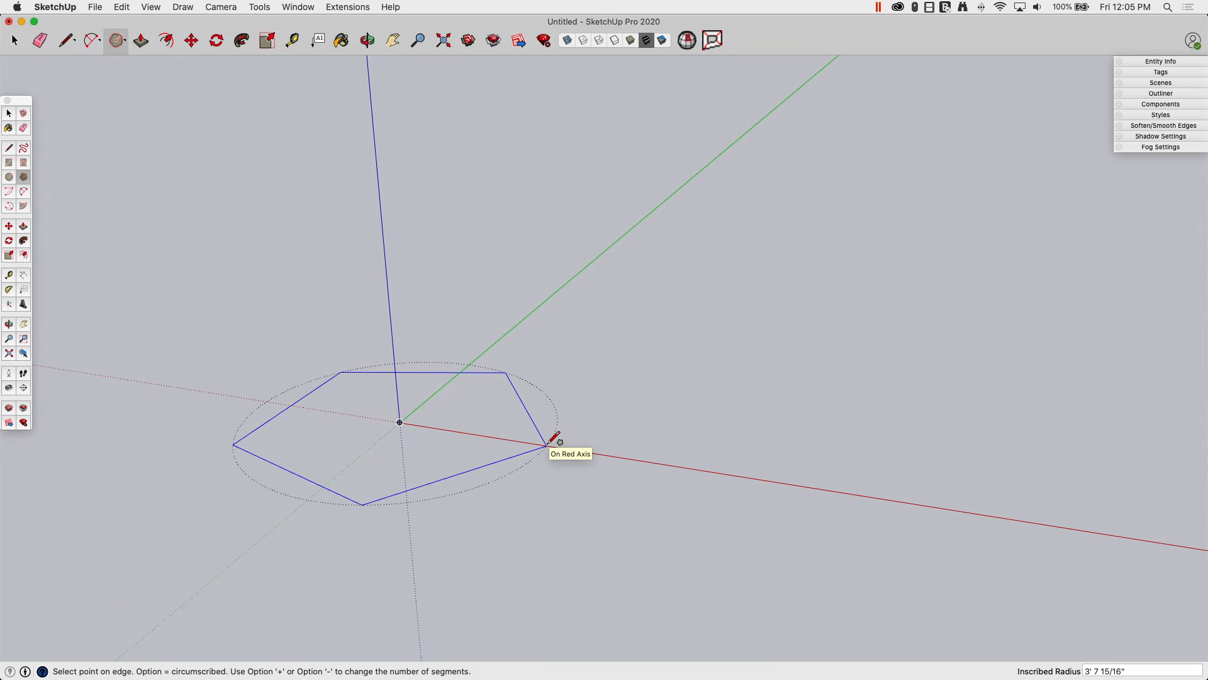
Step: Toggle between circumscribed and inscribed radius and adjust the side count back to five
key("alt")
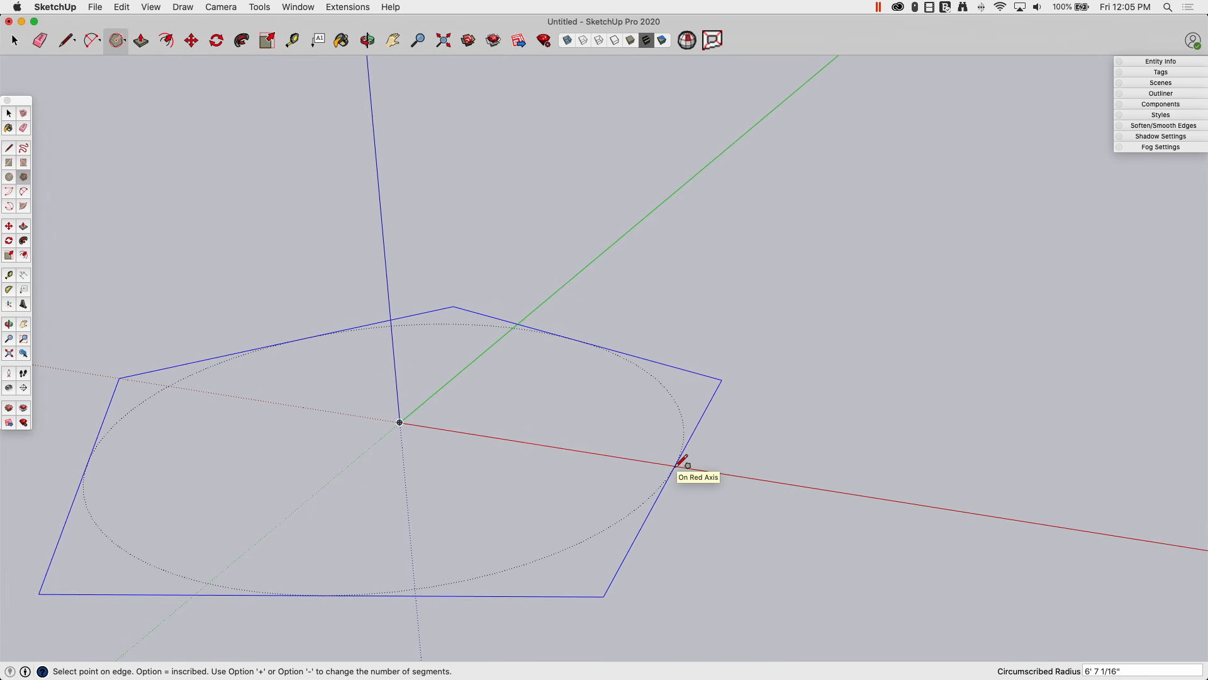
key("alt")
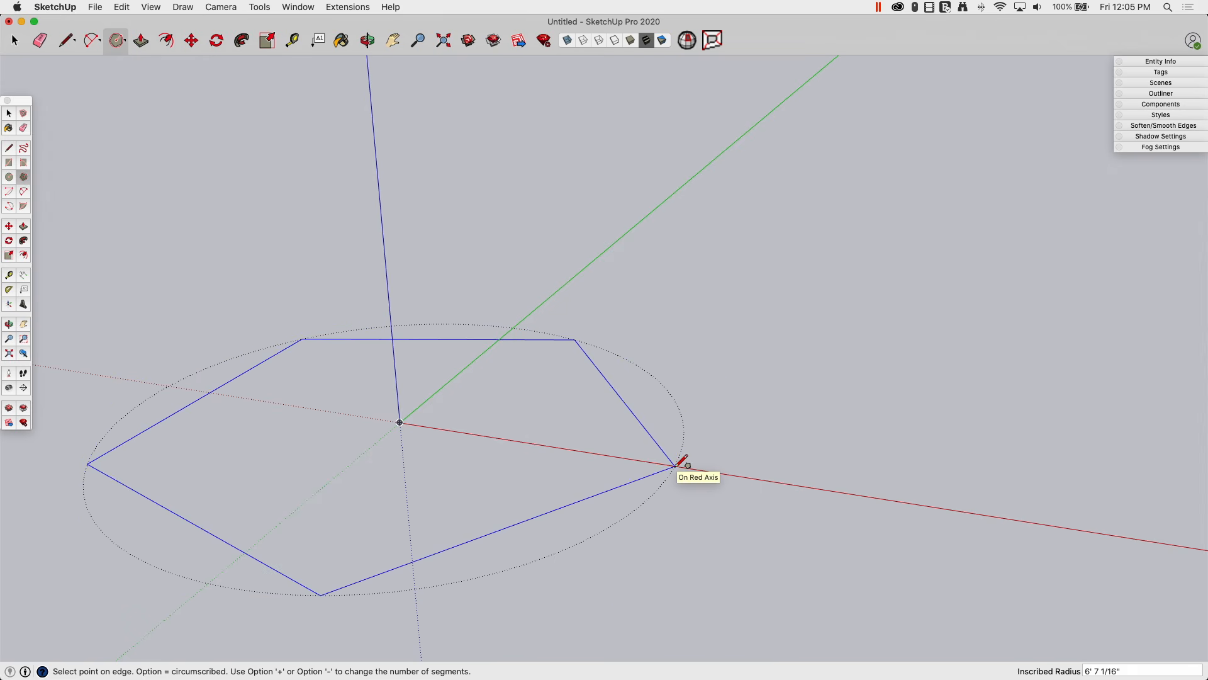
key("alt")
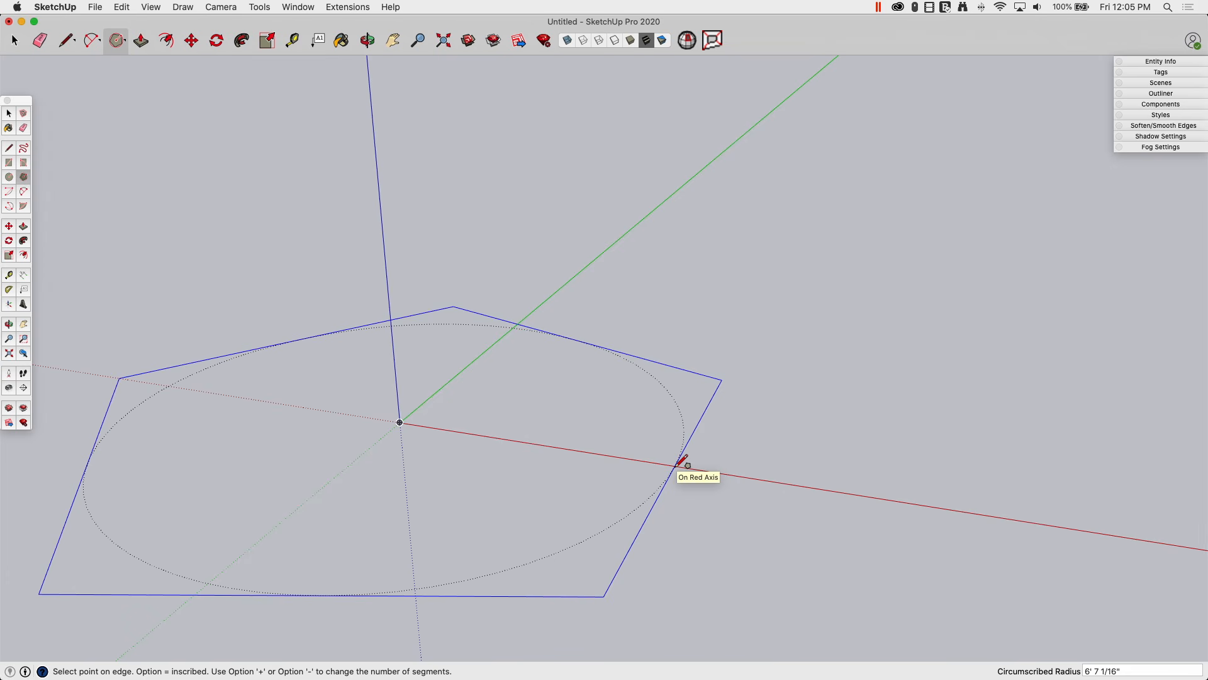
key("alt")
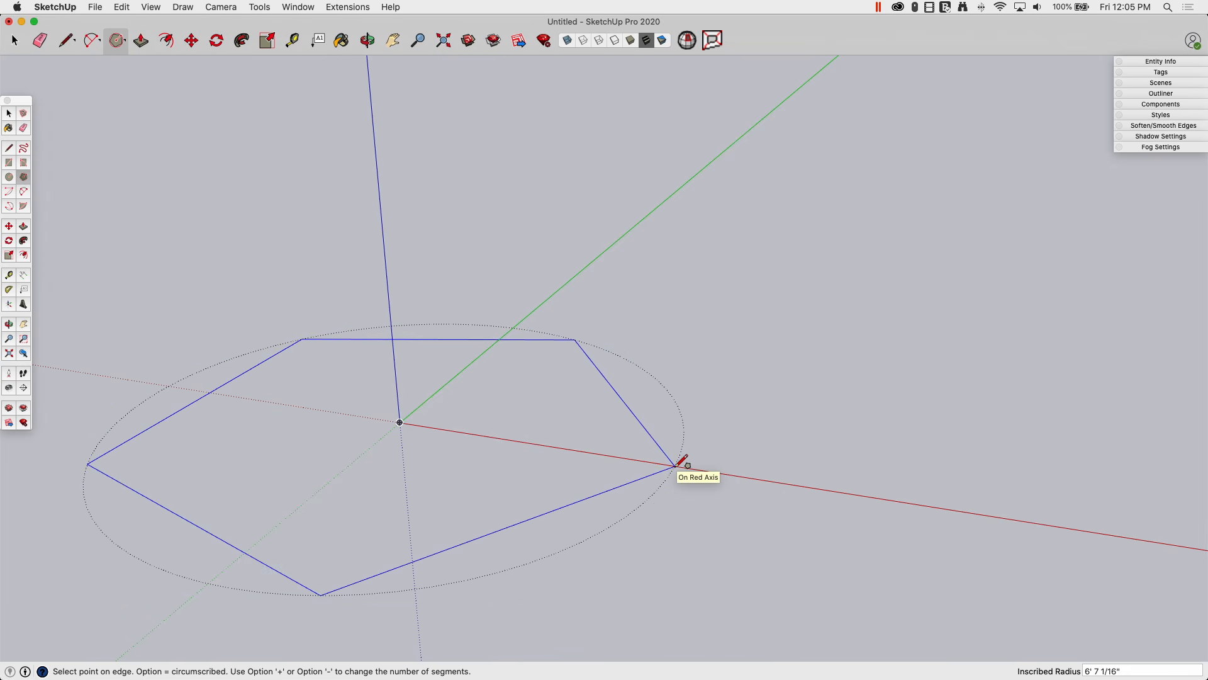
key("alt")
key("alt")
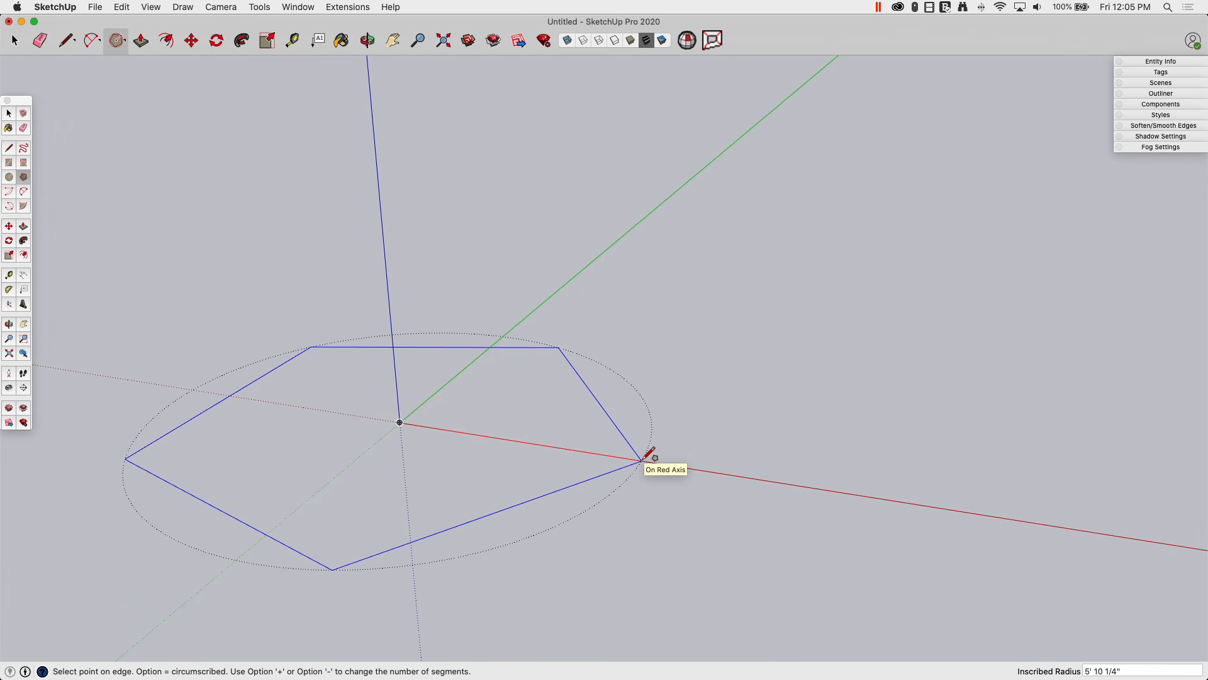
key("alt+equal")
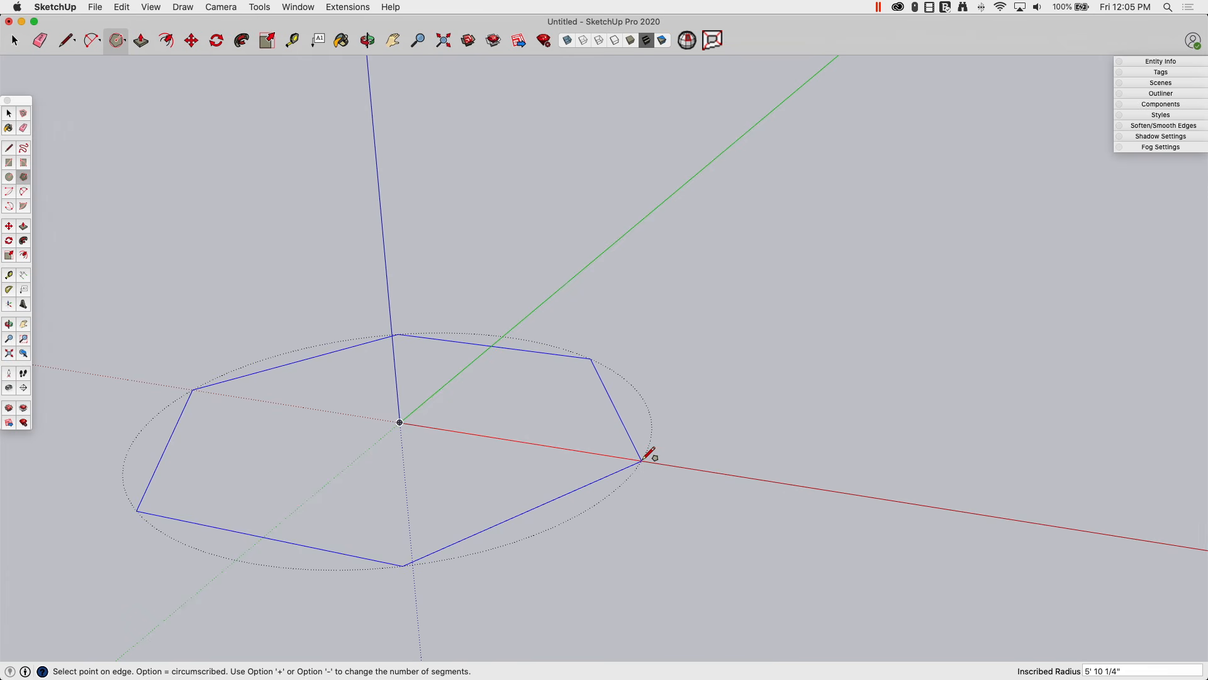
key("alt+equal")
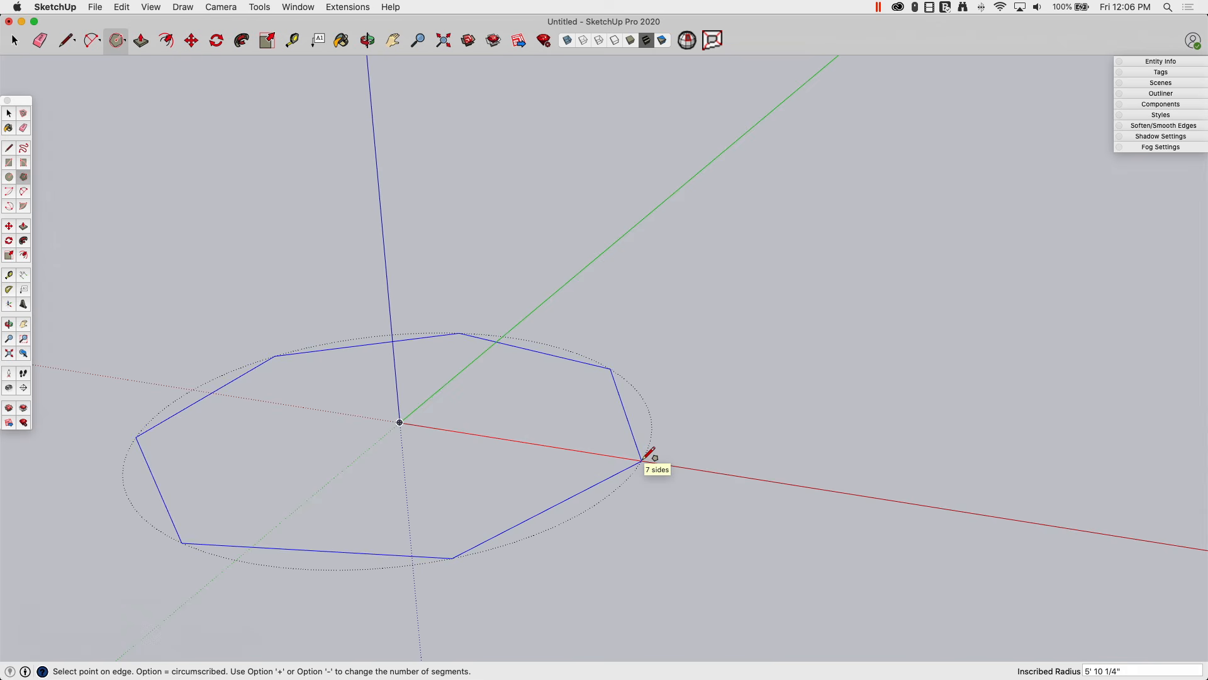
key("alt+minus")
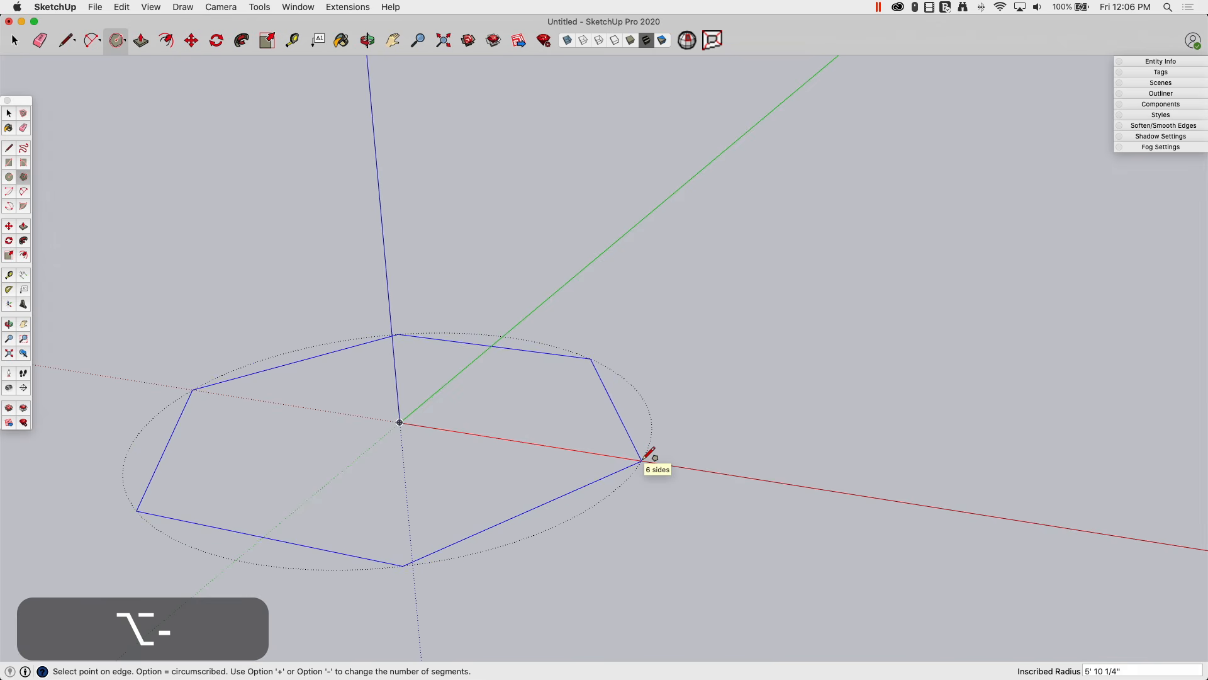
key("alt+minus")
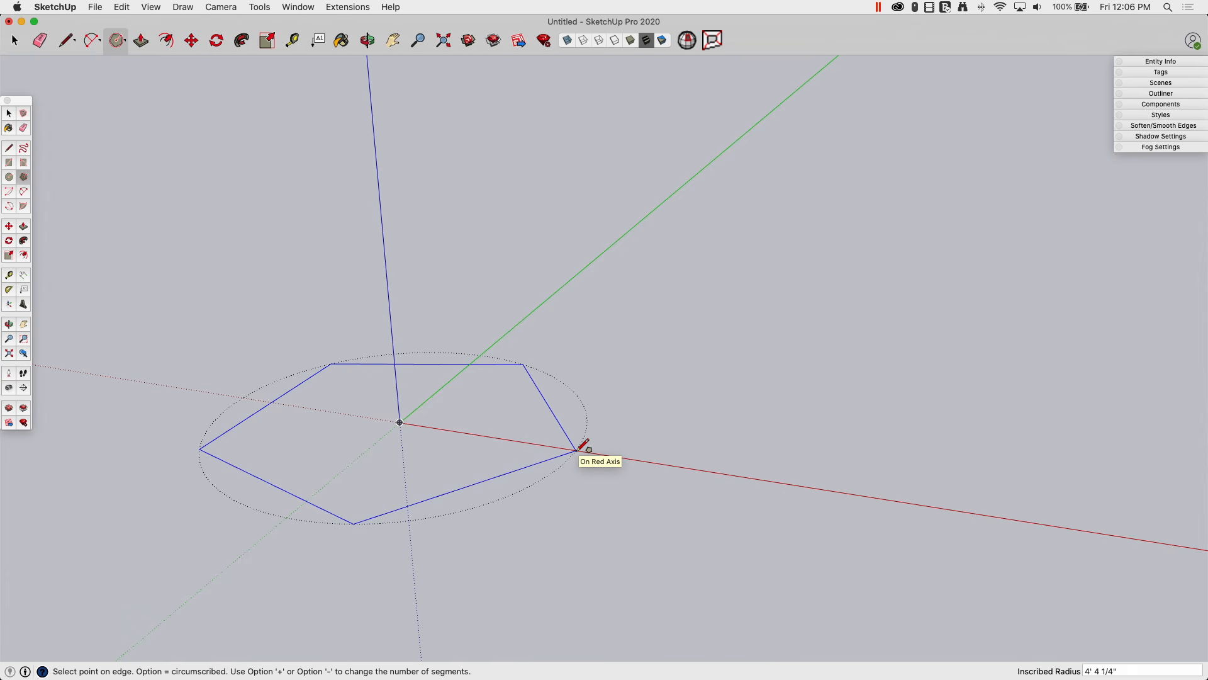
Step: Keep the pentagon inscribed and commit it with a 5' radius as a filled face
key("alt")
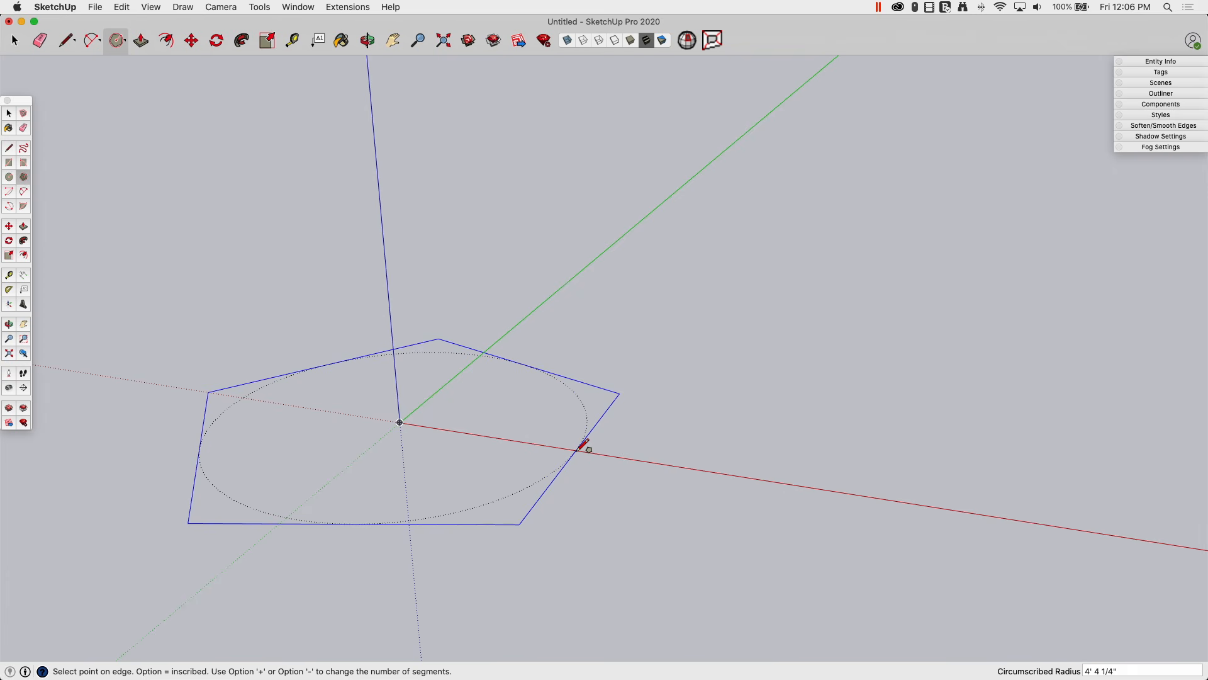
key("alt")
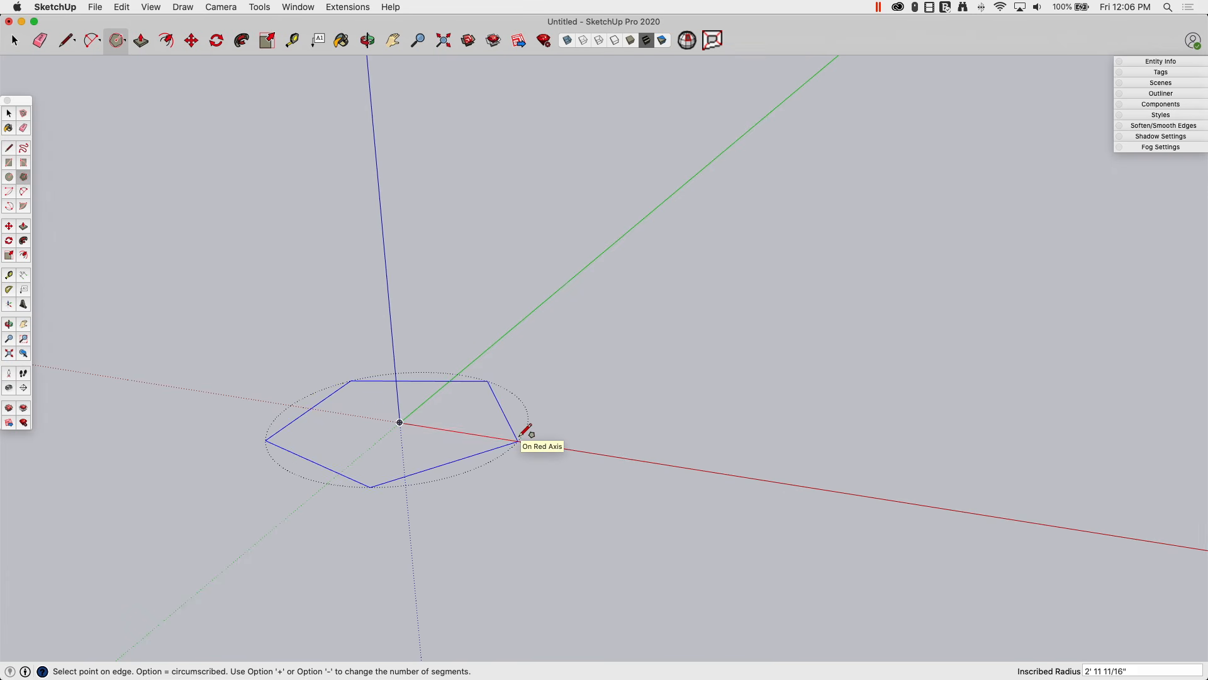
type("5'")
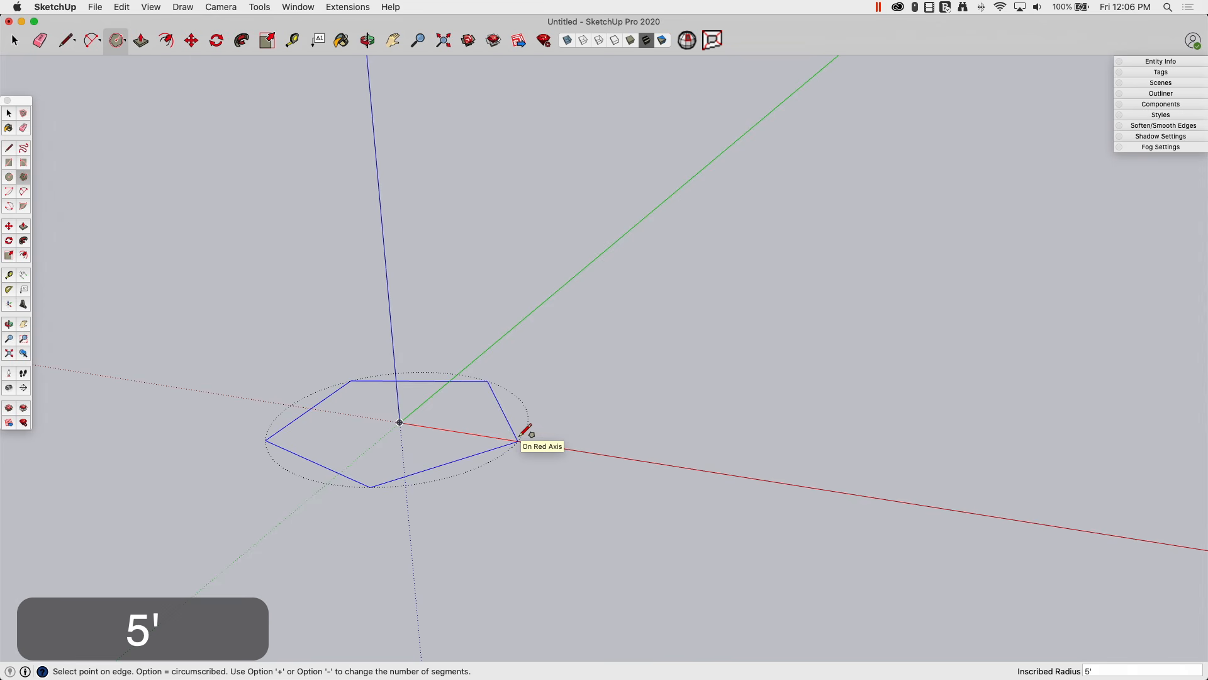
key("Return")
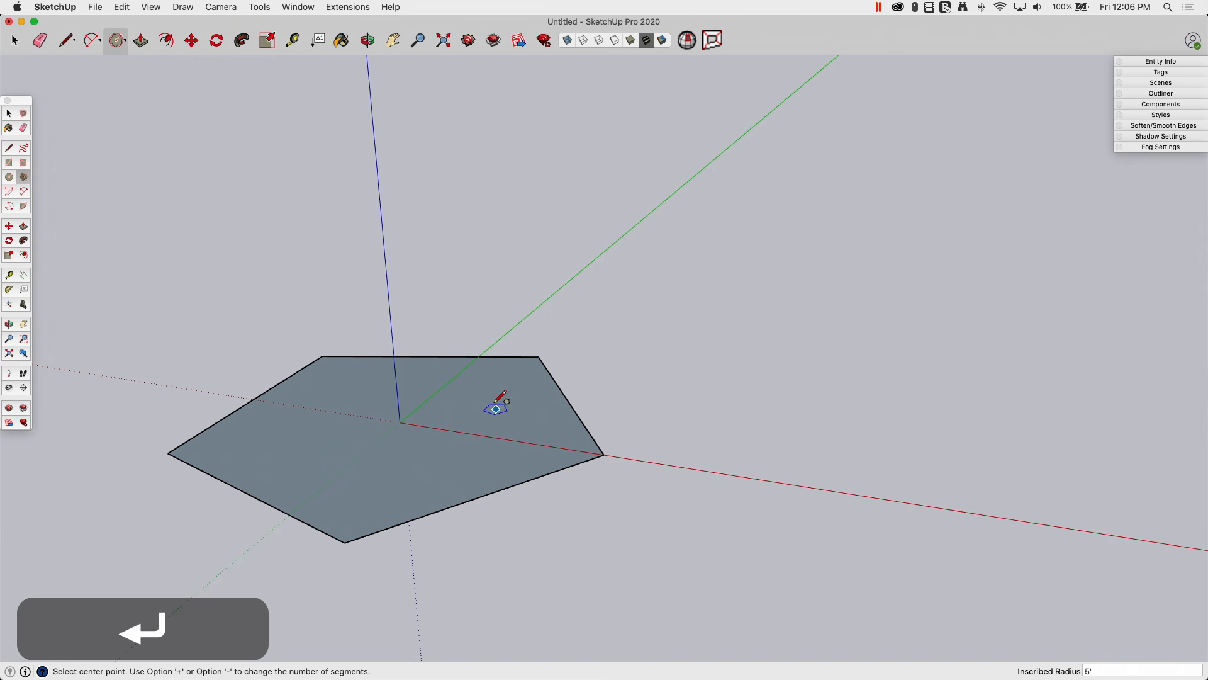
middle_click_drag(562, 285, 480, 411)
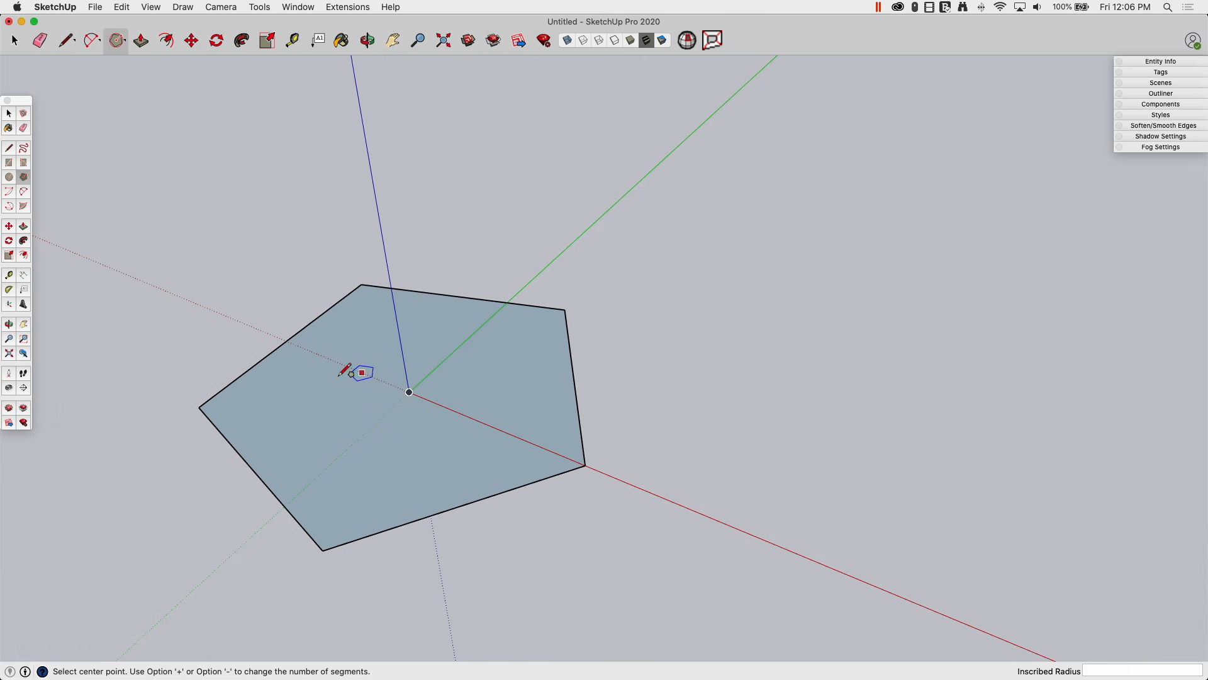
Step: Select the whole pentagon and show its properties in Entity Info
middle_click_drag(427, 376, 386, 316)
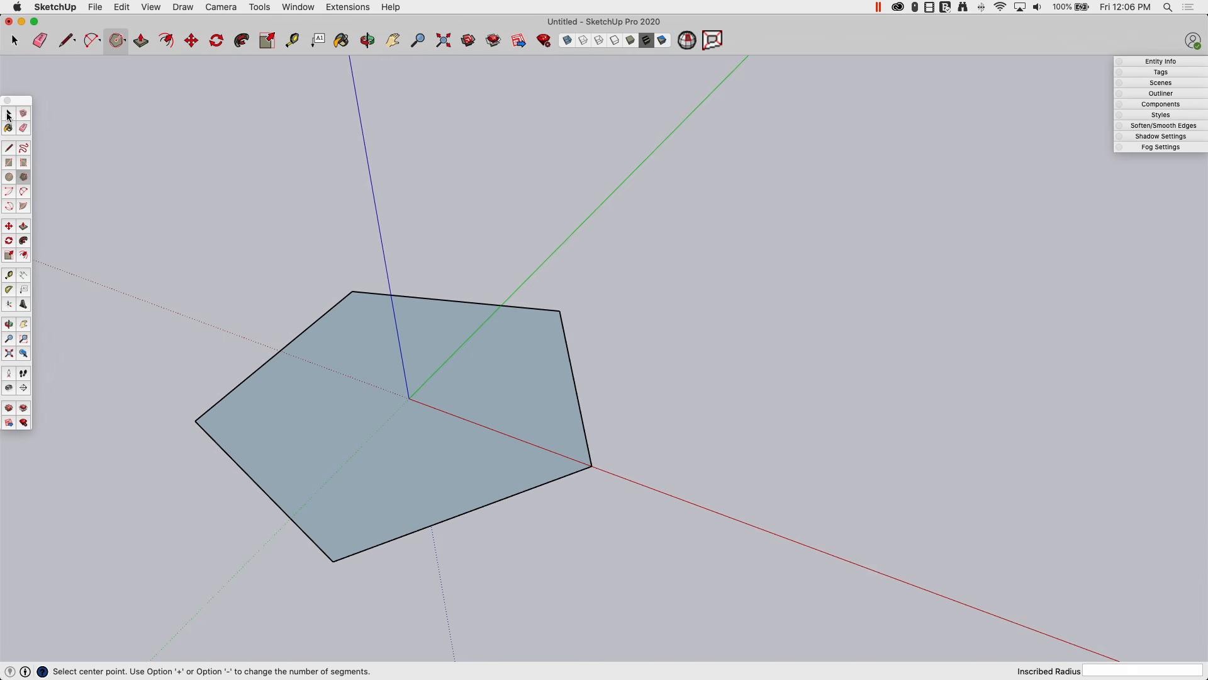
left_click(15, 44)
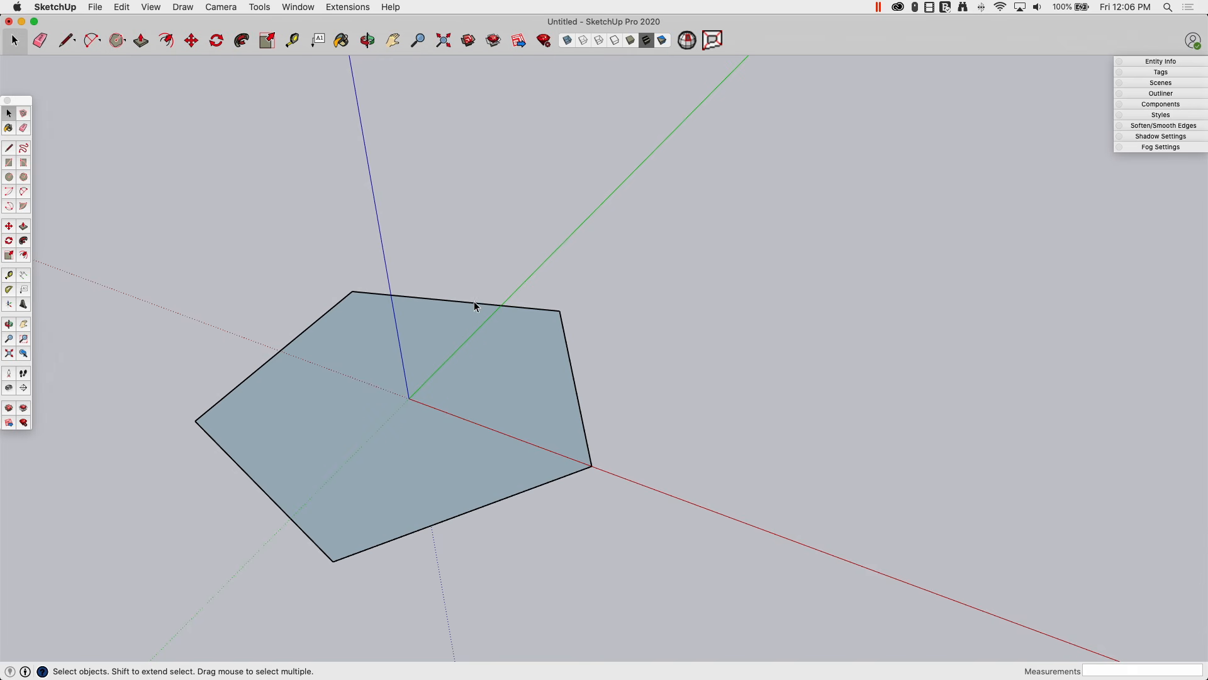
double_click(417, 379)
left_click(1154, 62)
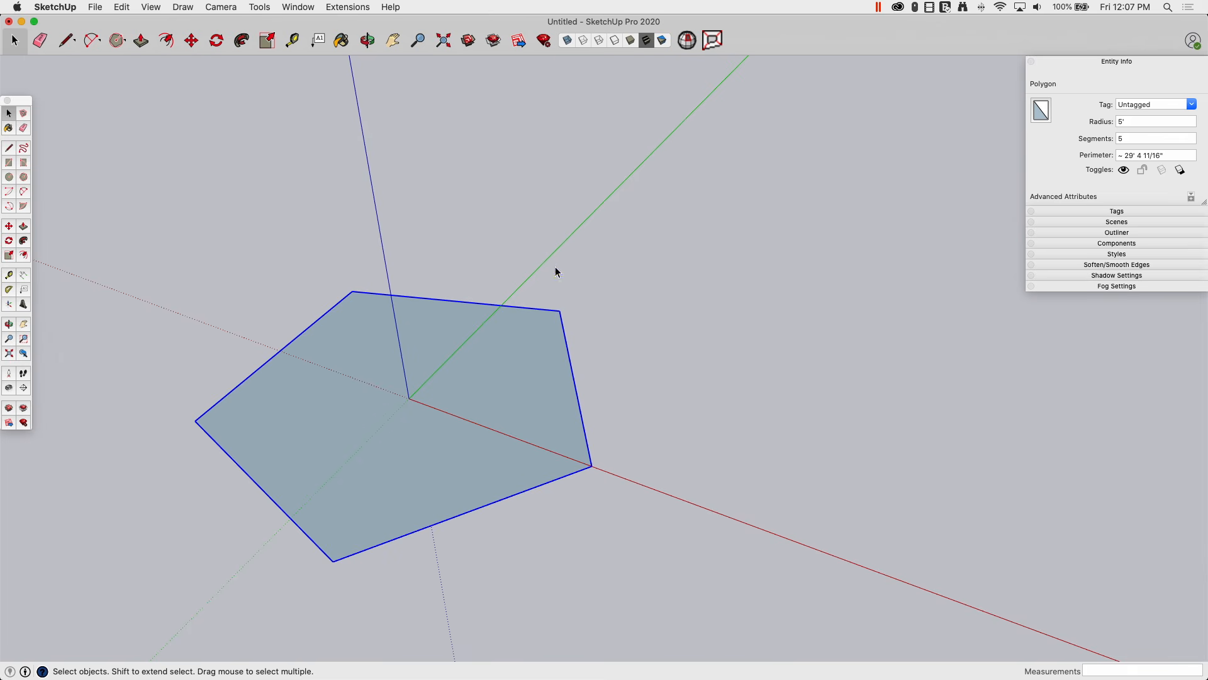
Step: In Entity Info, set Segments to 6 and Radius to 3'
left_click(1127, 123)
left_click(1130, 137)
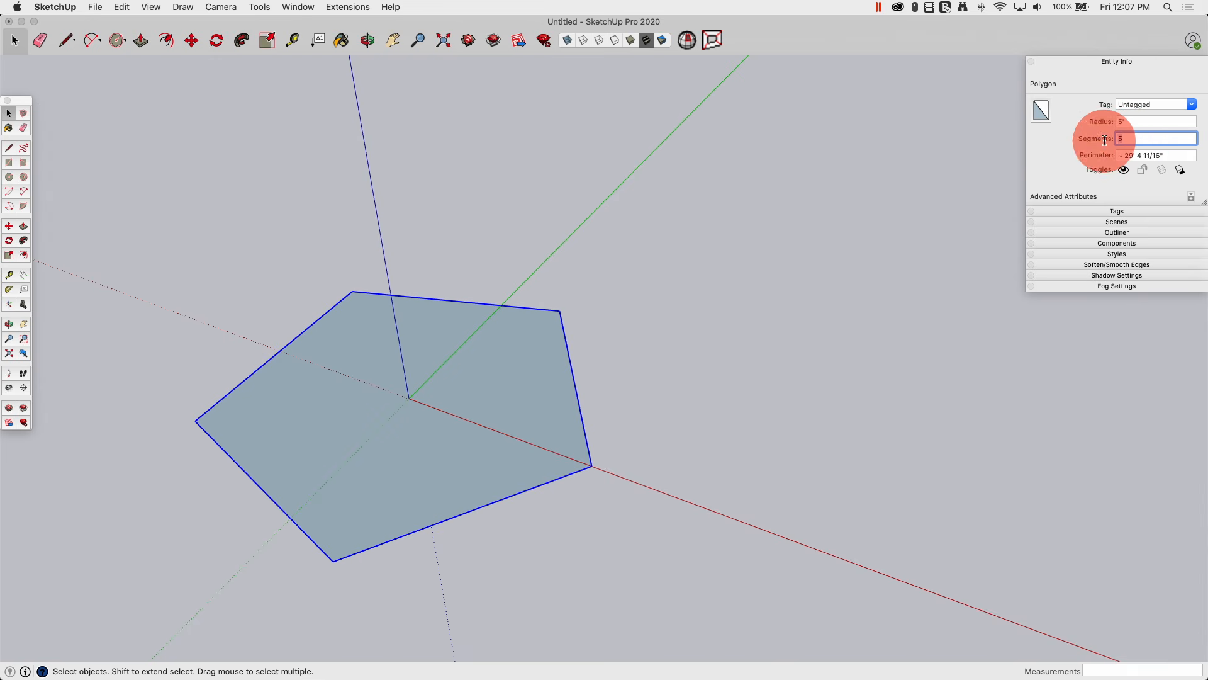
type("6")
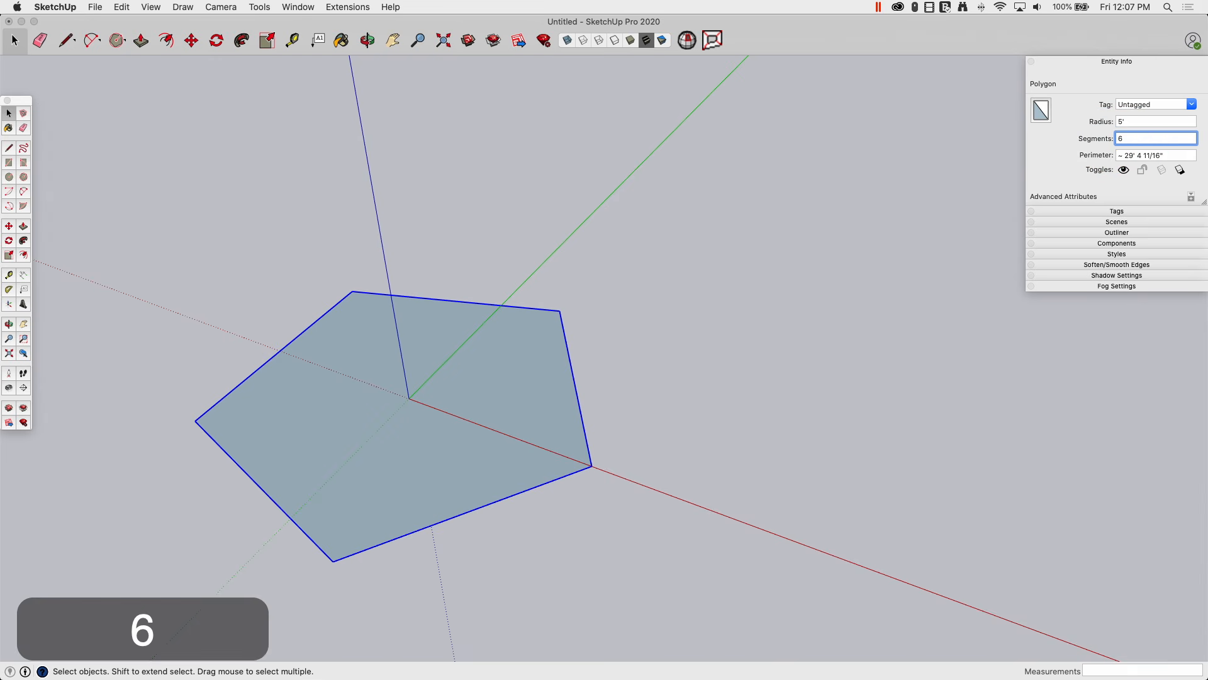
key("Return")
left_click(1152, 122)
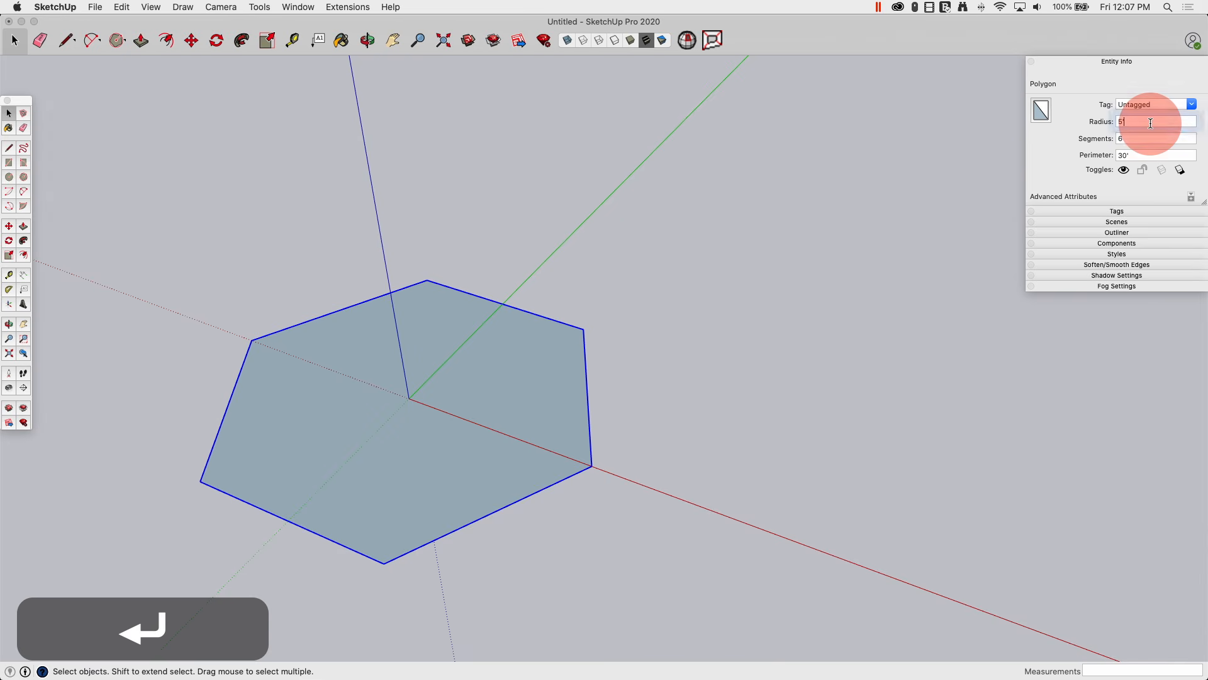
type("3'")
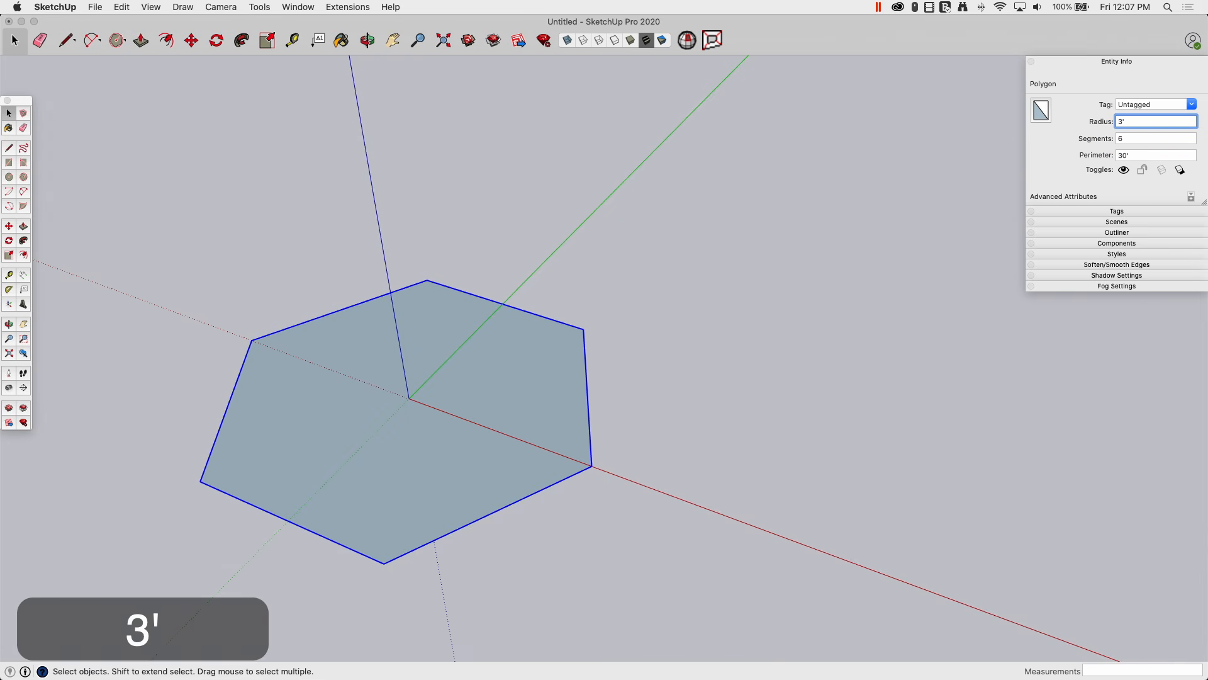
key("Return")
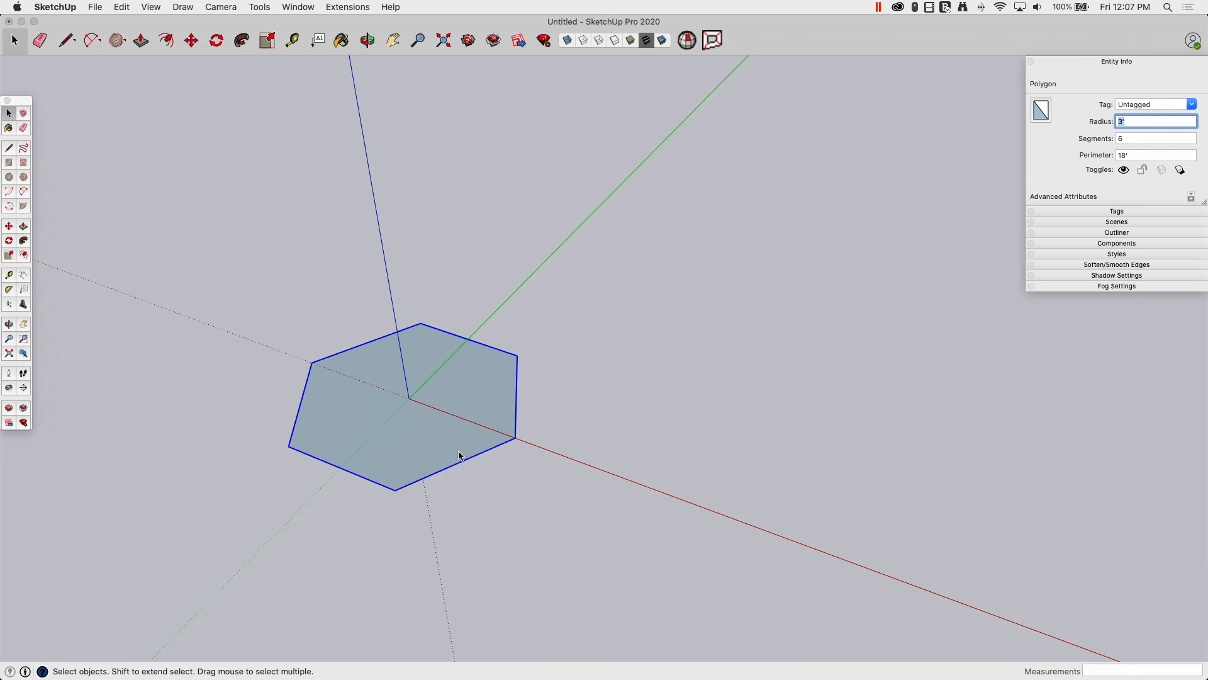
Step: Explode the hexagon curve into six separate edges and pick single edges to confirm
right_click(517, 373)
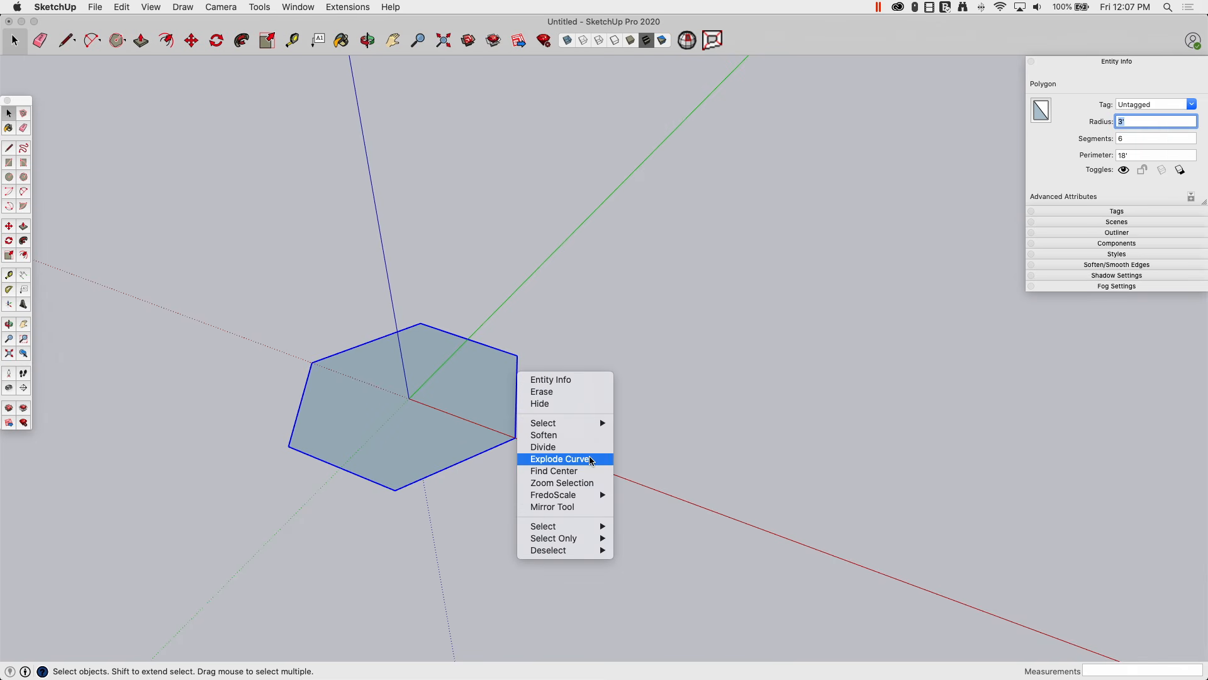
left_click(590, 459)
left_click(587, 391)
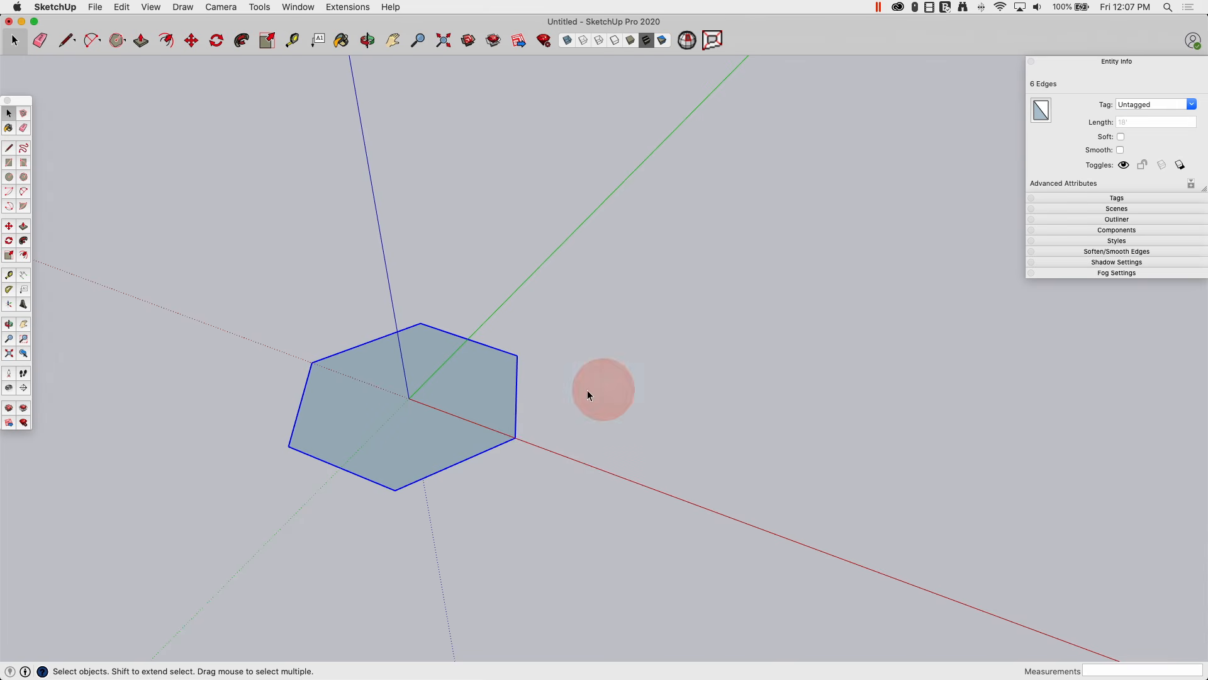
left_click(508, 353)
left_click(459, 462)
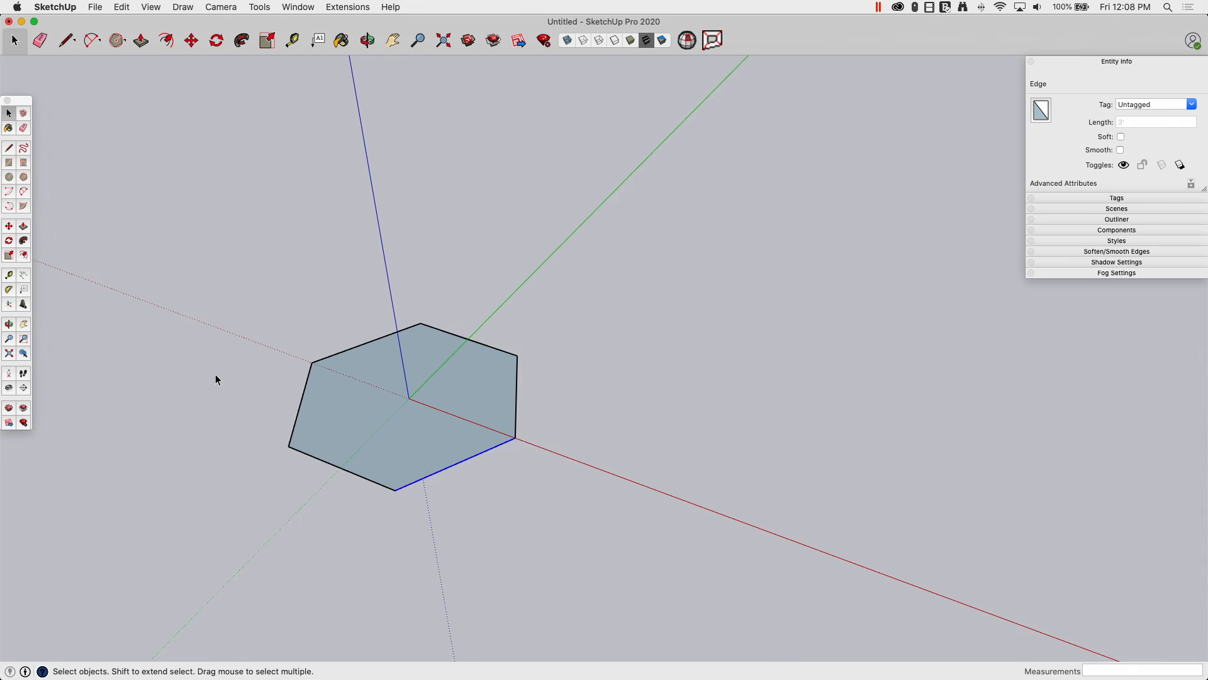
scroll(203, 439, "up", 2)
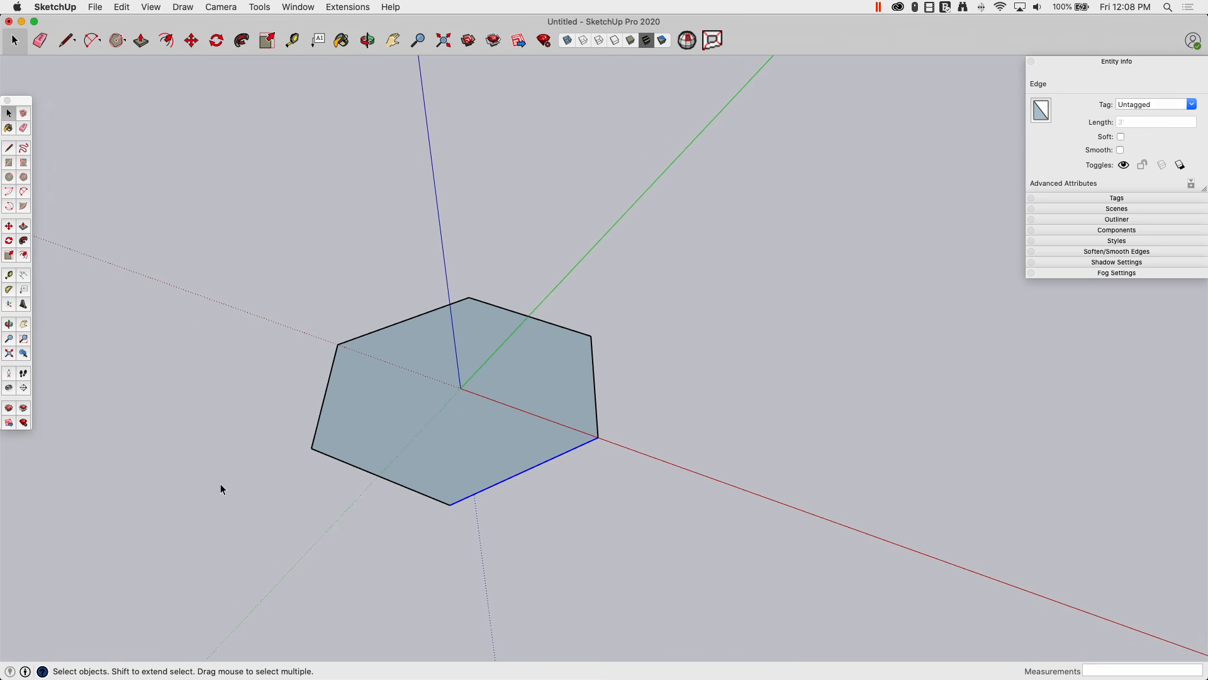